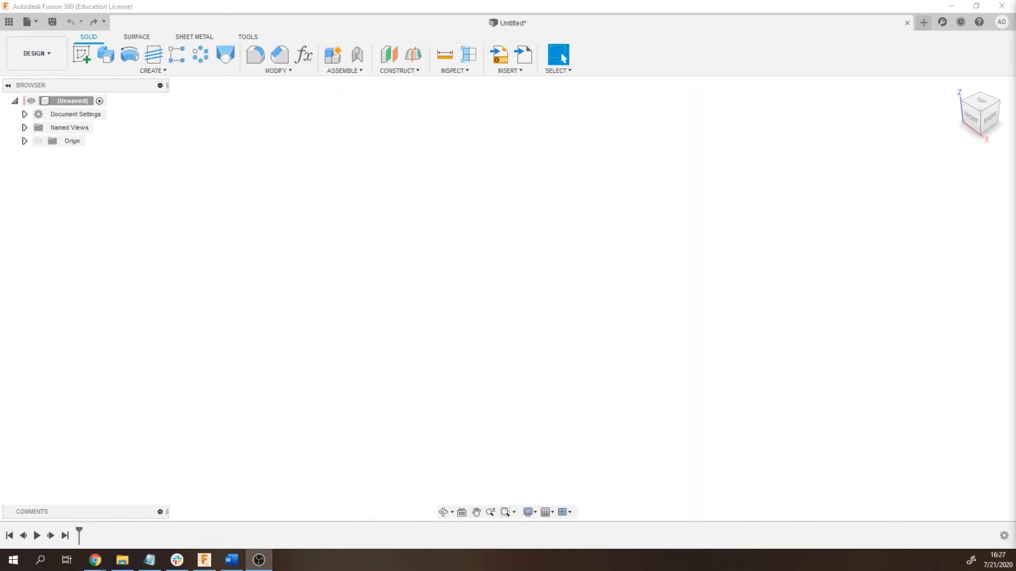
# Create a new sketch on the horizontal XY origin plane and view it from the top
pyautogui.click(286, 245)
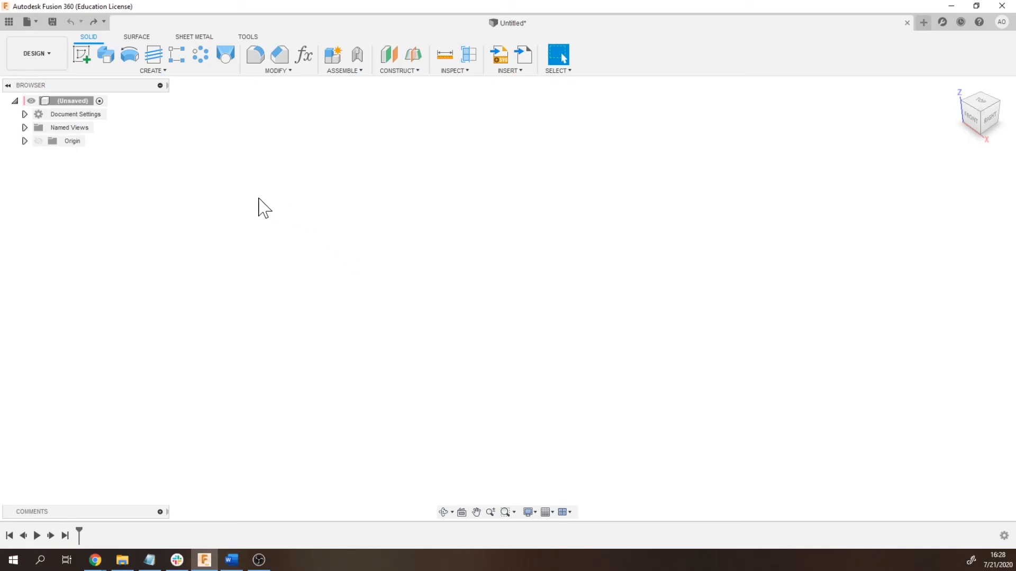
pyautogui.click(83, 57)
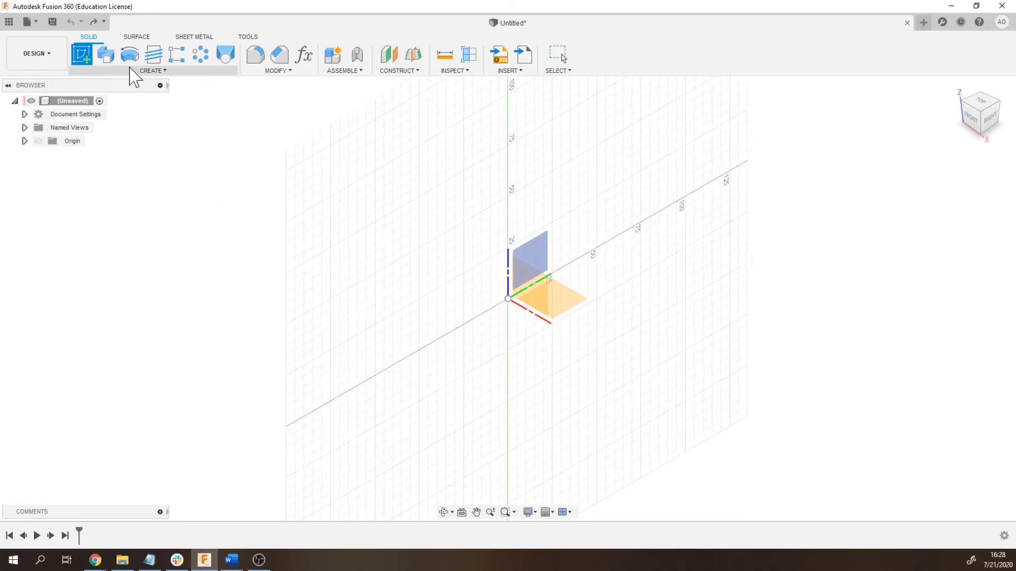
pyautogui.click(570, 310)
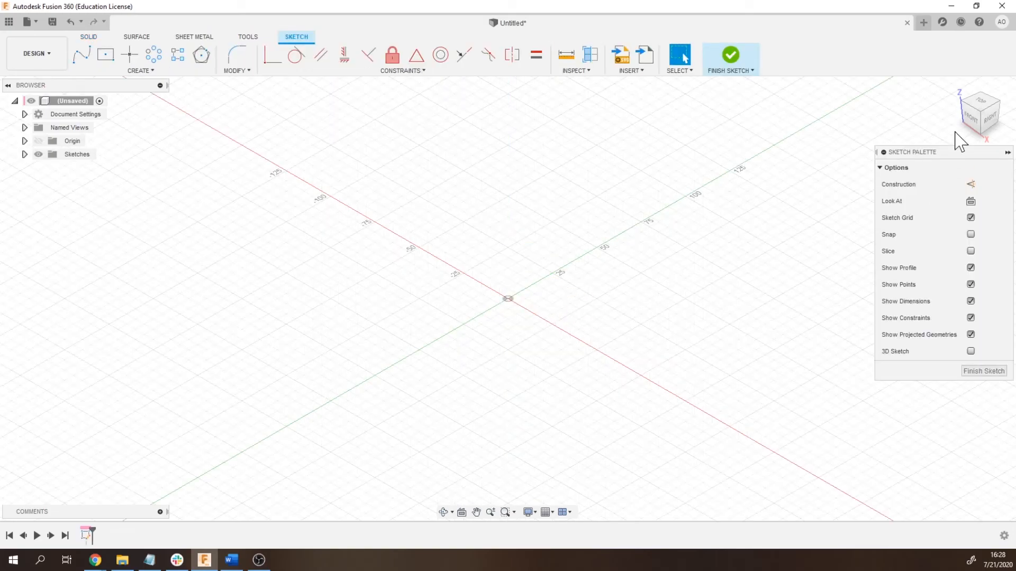
pyautogui.click(979, 105)
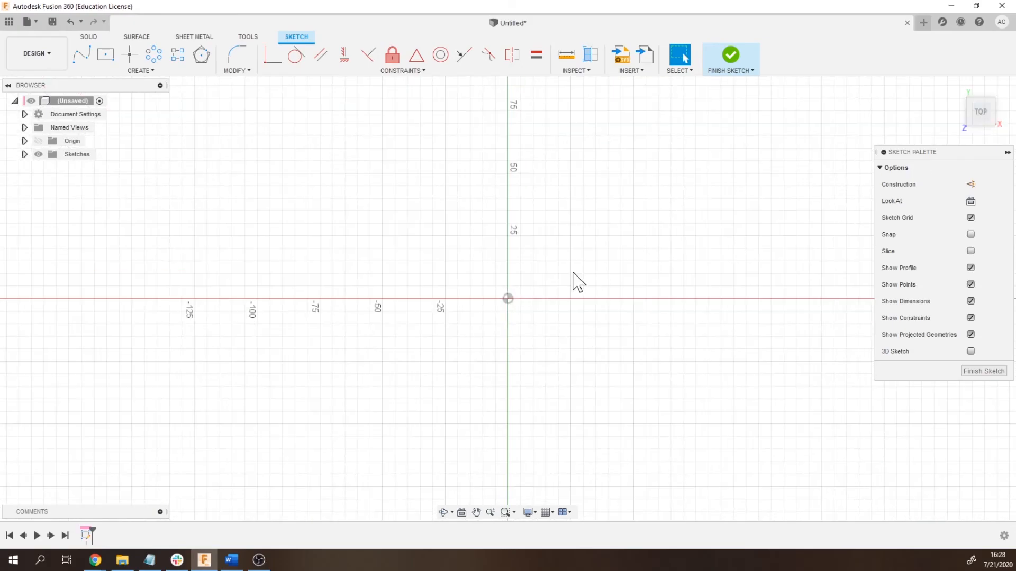
# Examine the sketch plane from tilted and zoomed views, and realign the view squarely to it with Look At
pyautogui.scroll(-2, 574, 272)
pyautogui.moveTo(631, 248); pyautogui.dragTo(610, 280, button='middle')
pyautogui.moveTo(618, 345)
pyautogui.keyDown('shift'); pyautogui.mouseDown(button='middle')
pyautogui.moveTo(643, 321)
pyautogui.moveTo(563, 268)
pyautogui.moveTo(650, 285)
pyautogui.mouseUp(button='middle'); pyautogui.keyUp('shift')
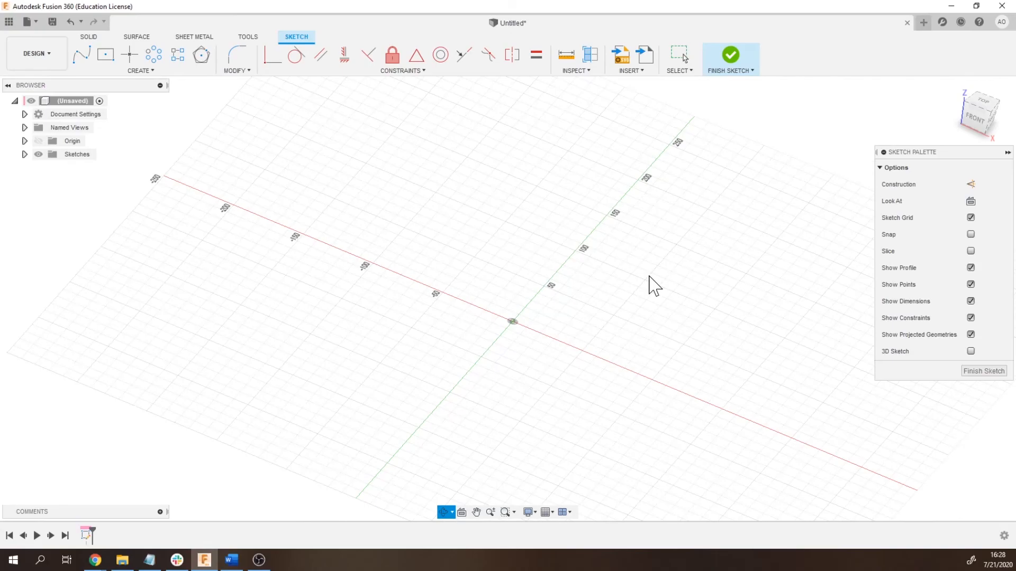
pyautogui.click(971, 201)
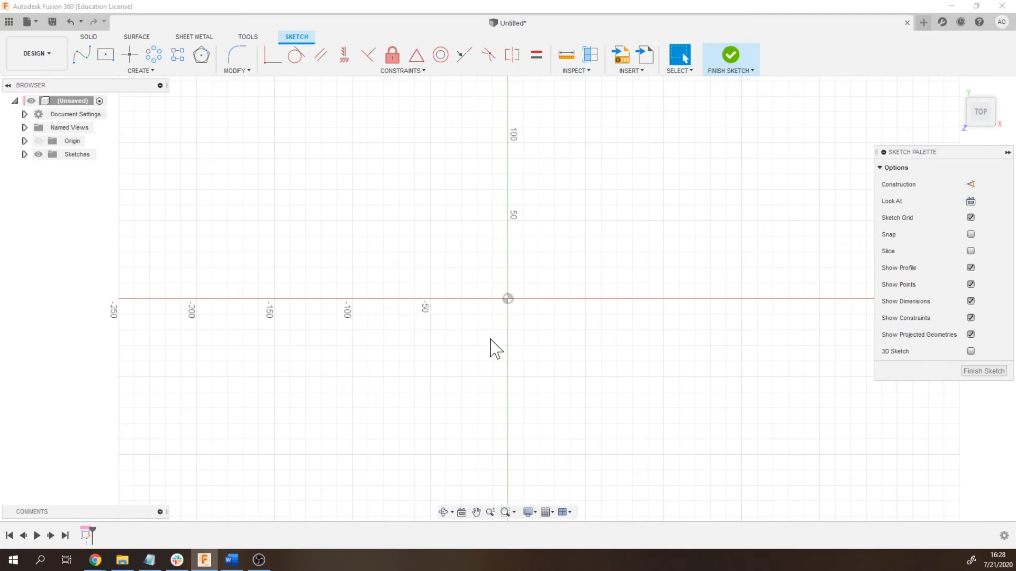
pyautogui.scroll(-3, 551, 307)
pyautogui.scroll(4, 550, 306)
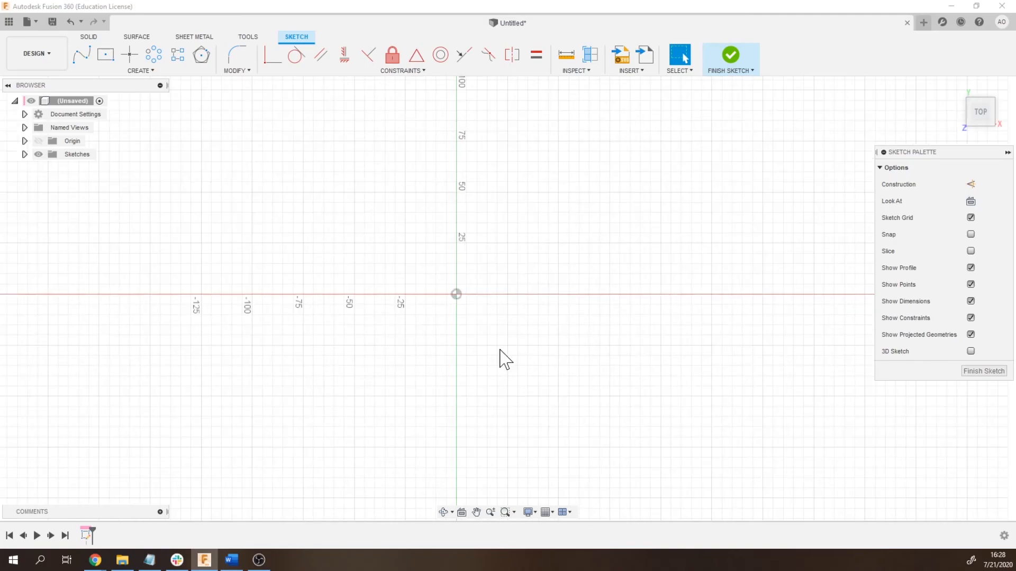
pyautogui.scroll(-5, 506, 360)
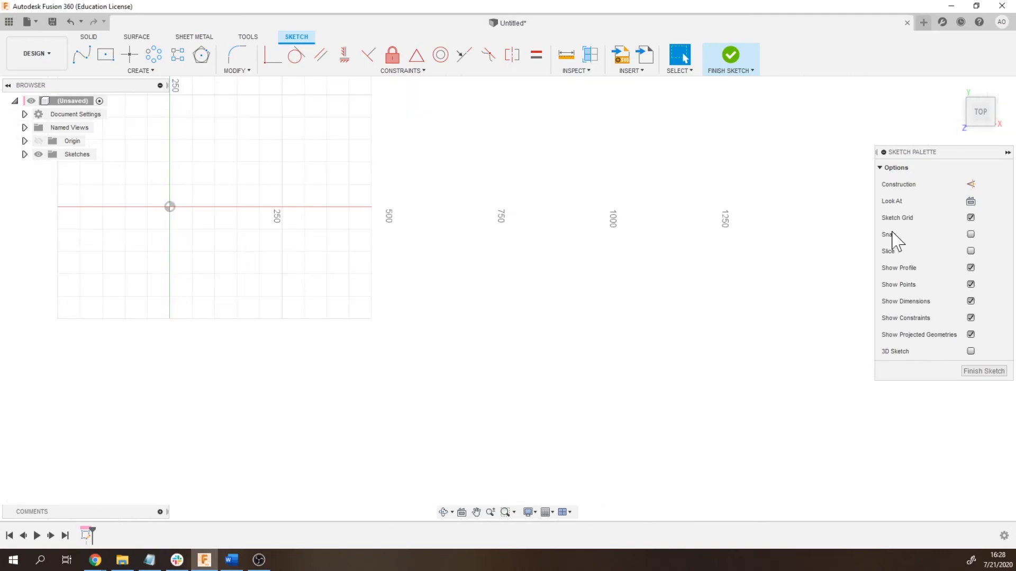
pyautogui.click(969, 202)
pyautogui.scroll(5, 502, 306)
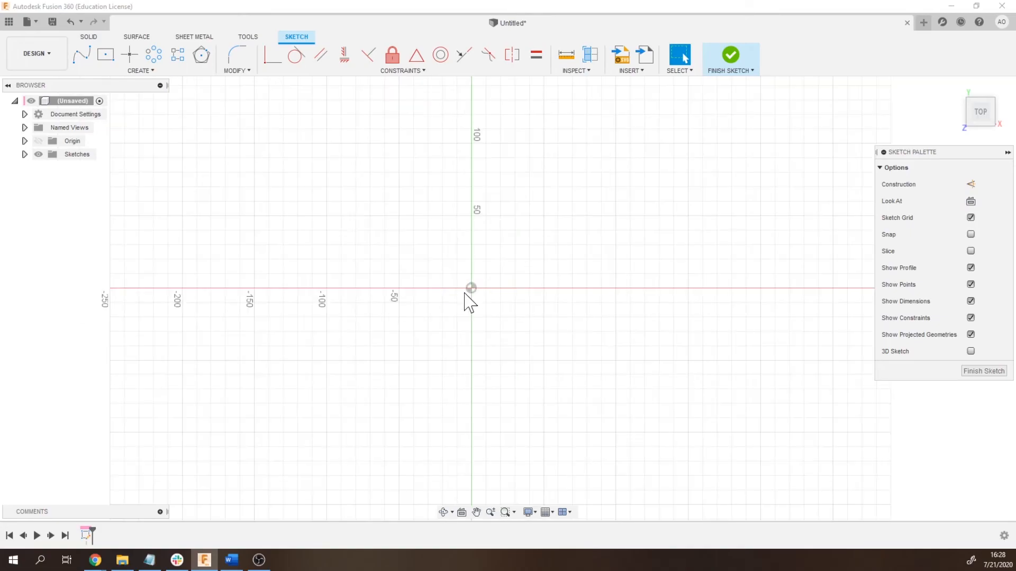
pyautogui.scroll(2, 470, 302)
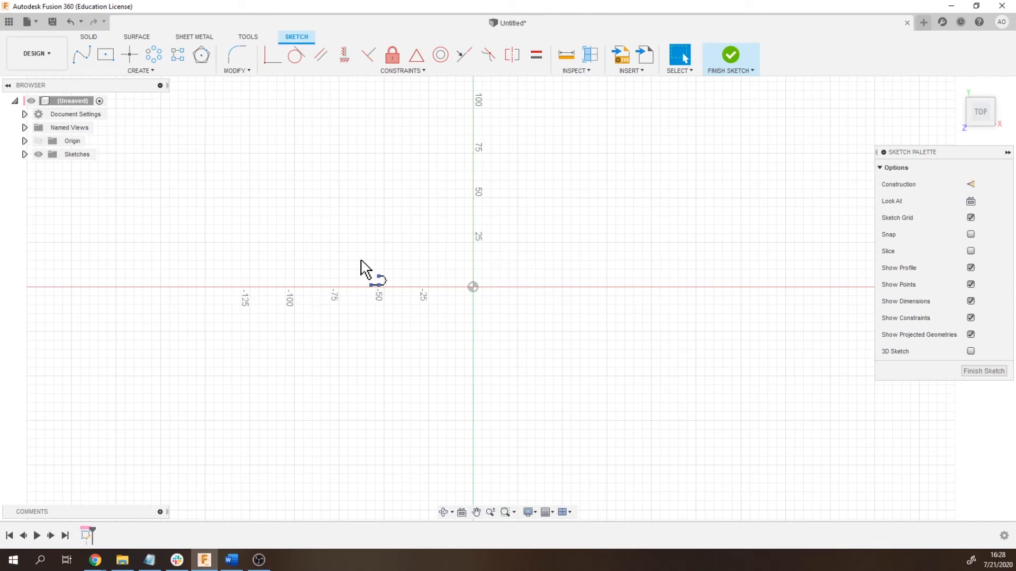
# Sketch two separate slanted lines and move their upper endpoints close together, to about (26, 61) mm and (32, 46) mm
pyautogui.click(487, 169)
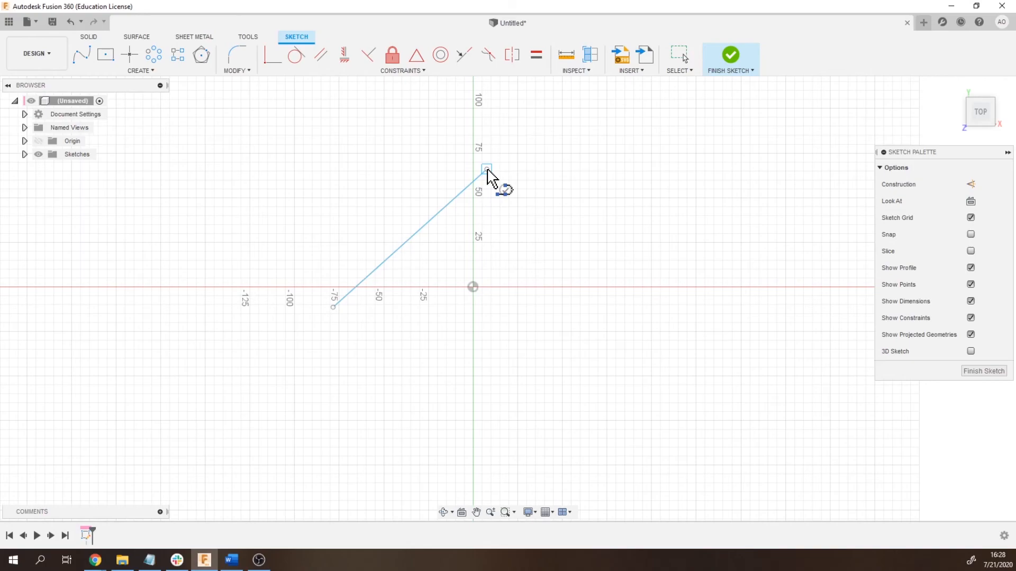
pyautogui.click(536, 189)
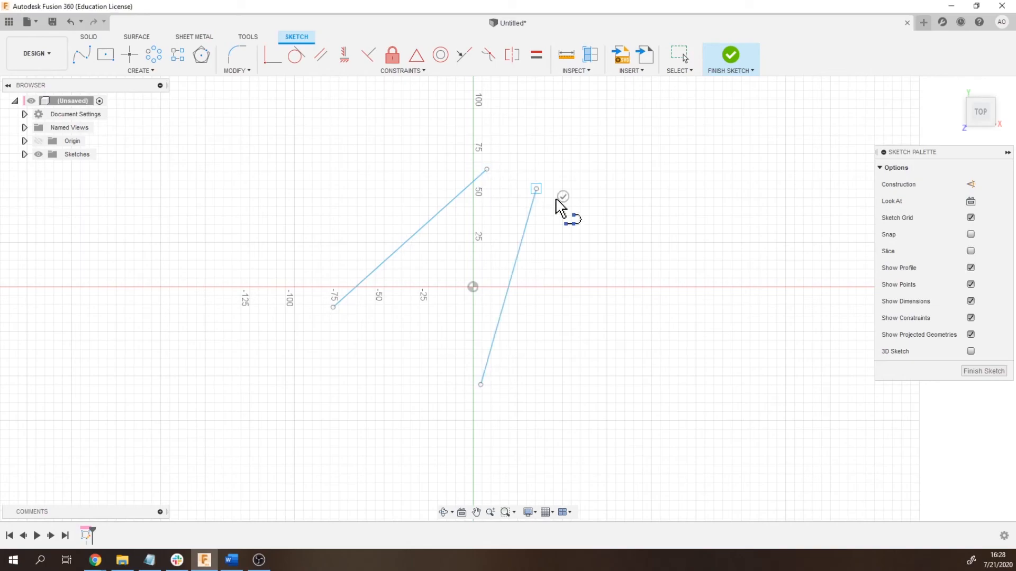
pyautogui.press('Escape')
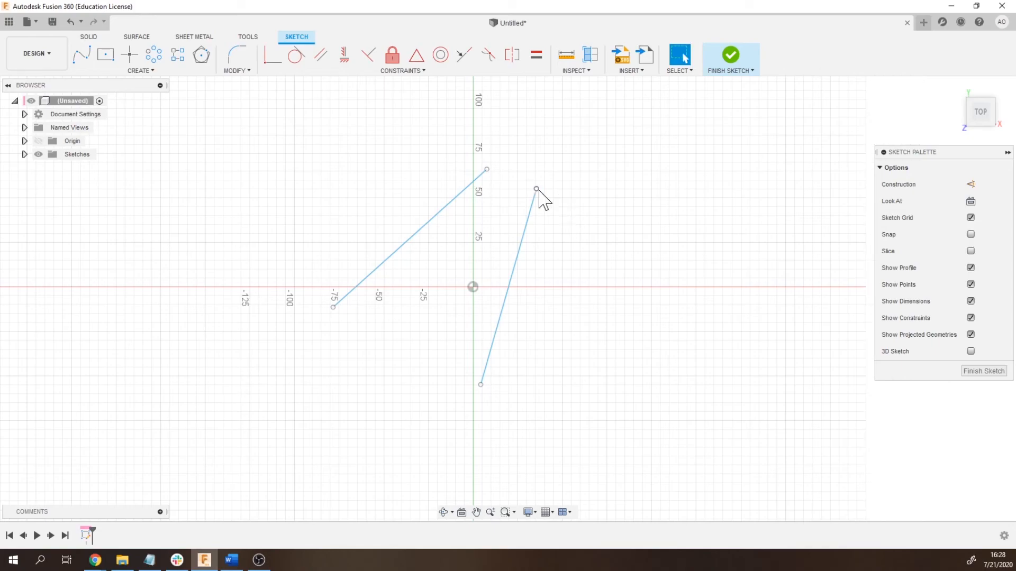
pyautogui.moveTo(537, 190); pyautogui.dragTo(530, 205)
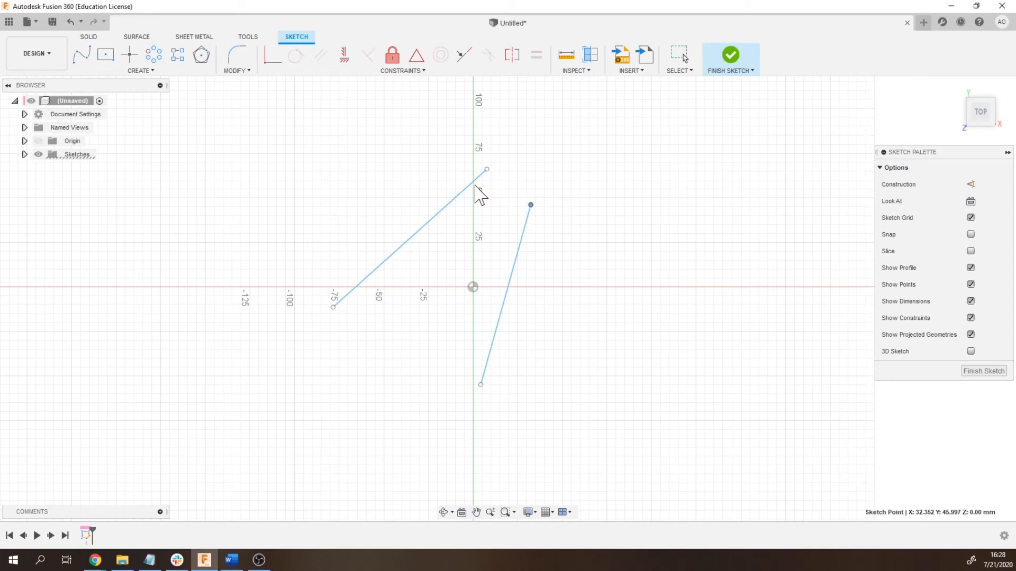
pyautogui.moveTo(476, 186); pyautogui.dragTo(509, 196)
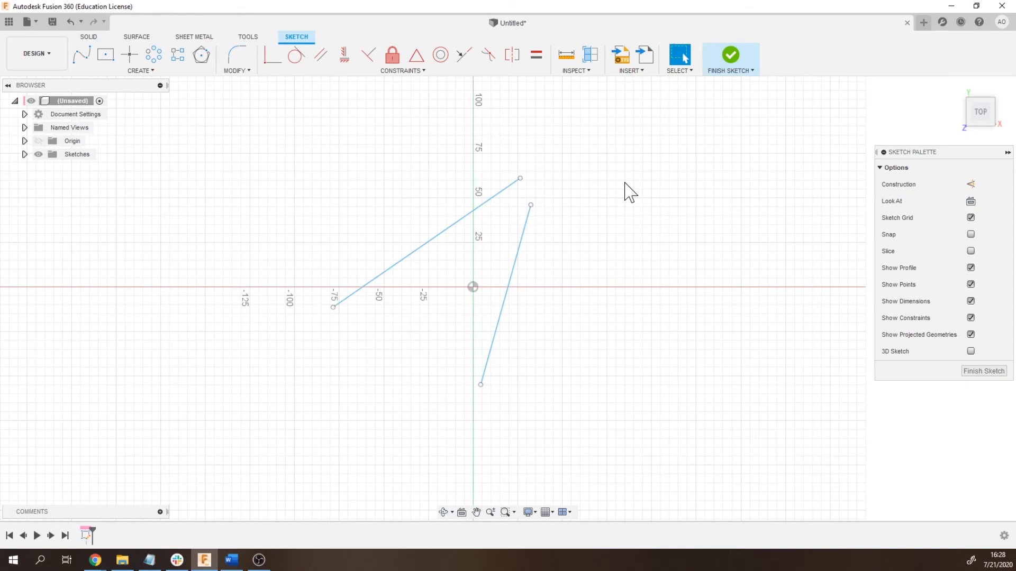
# Try joining the two lines' upper endpoints with a Coincident constraint, and undo it
pyautogui.click(531, 204)
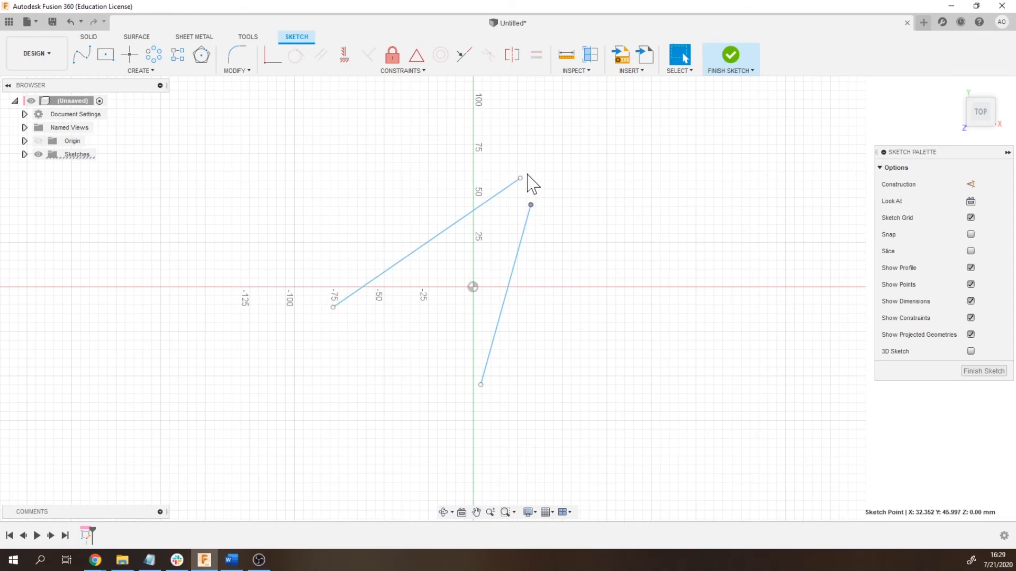
pyautogui.keyDown('shift'); pyautogui.click(520, 178); pyautogui.keyUp('shift')
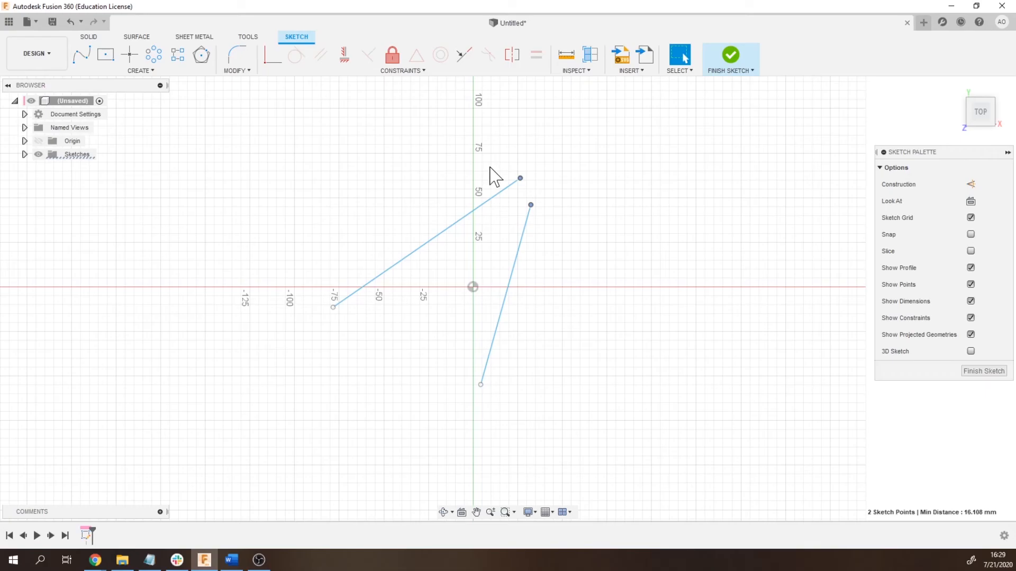
pyautogui.press('c')
pyautogui.hotkey('ctrl', 'z')
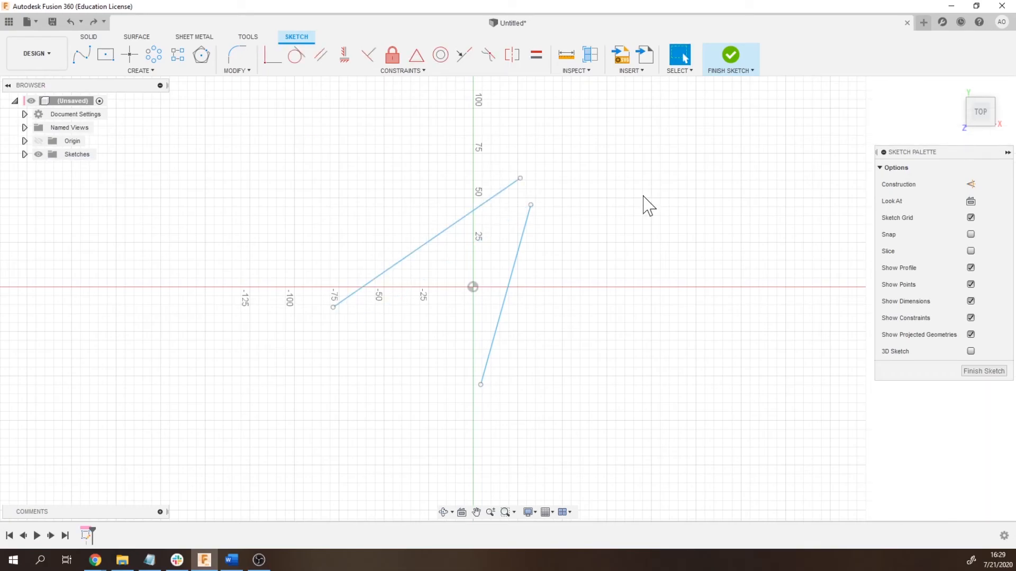
pyautogui.click(269, 60)
pyautogui.click(520, 179)
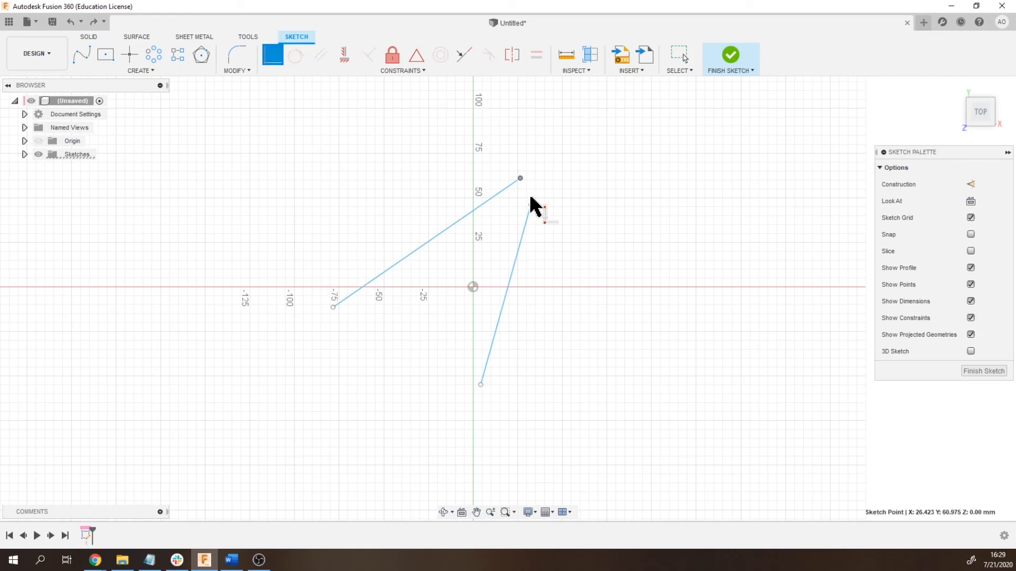
pyautogui.click(530, 198)
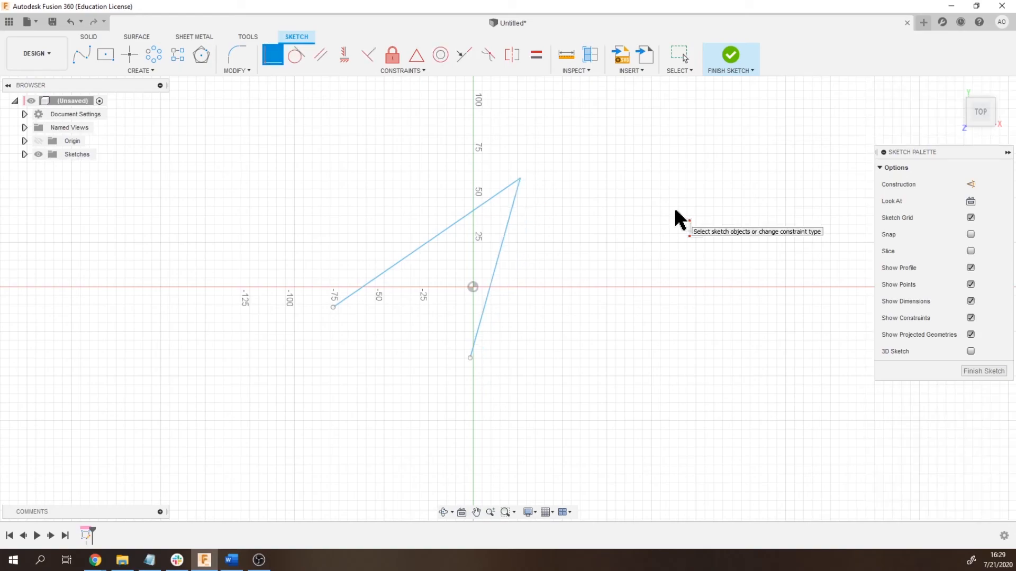
pyautogui.hotkey('ctrl', 'z')
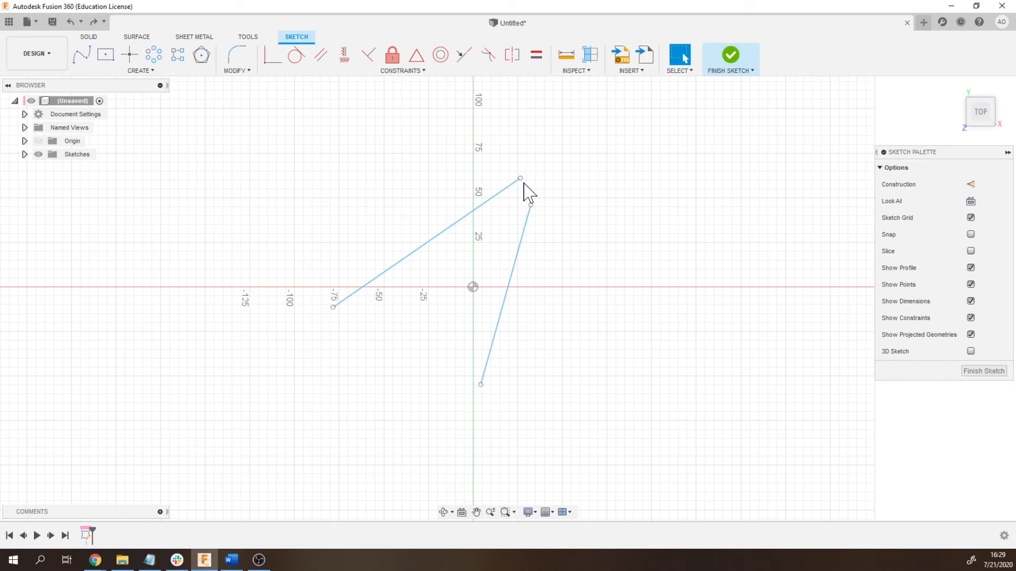
# Window-select both upper endpoints, make them coincident in one operation, and undo the constraint
pyautogui.moveTo(507, 163); pyautogui.dragTo(629, 213)
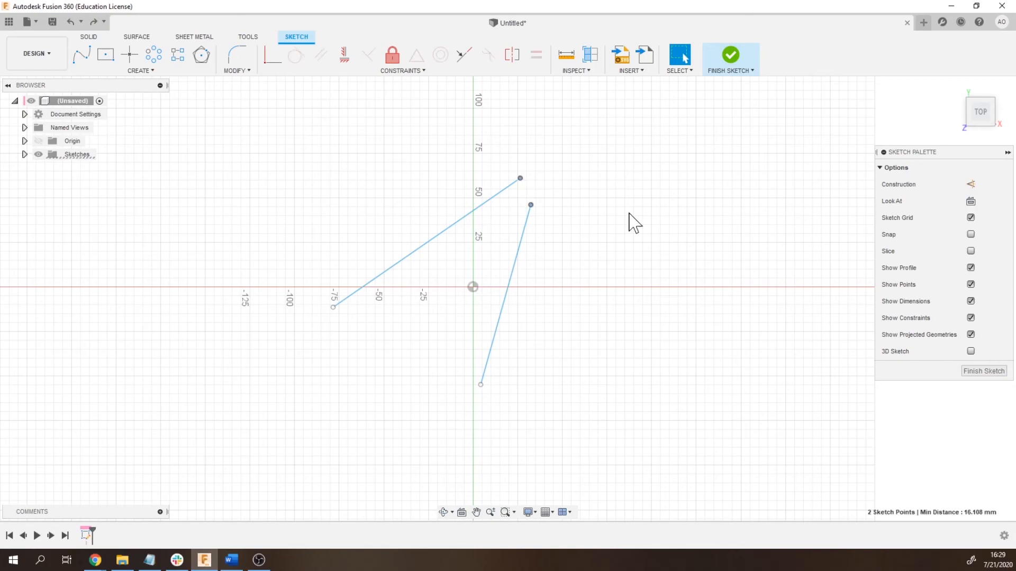
pyautogui.rightClick(562, 157)
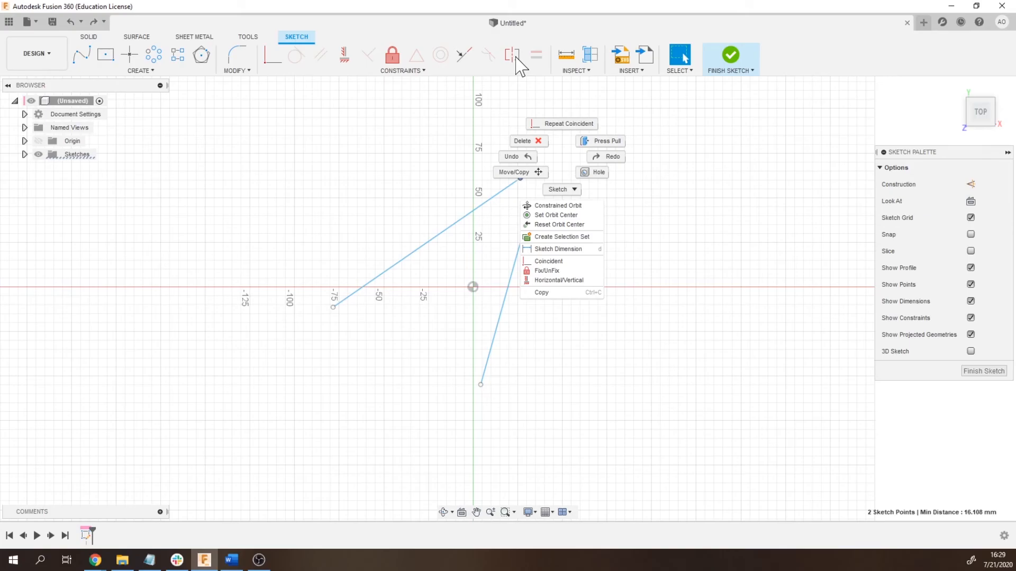
pyautogui.click(571, 281)
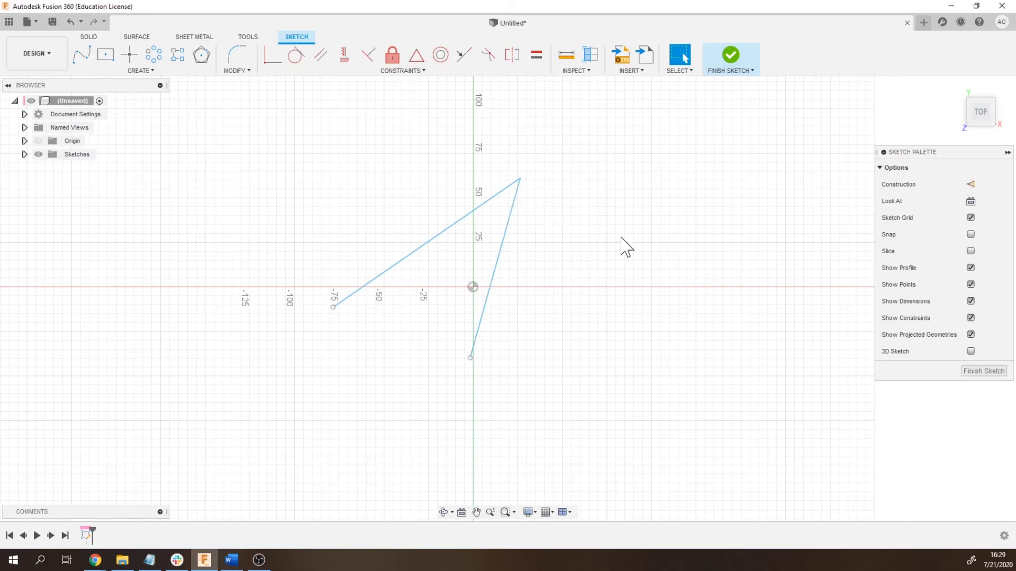
pyautogui.rightClick(578, 200)
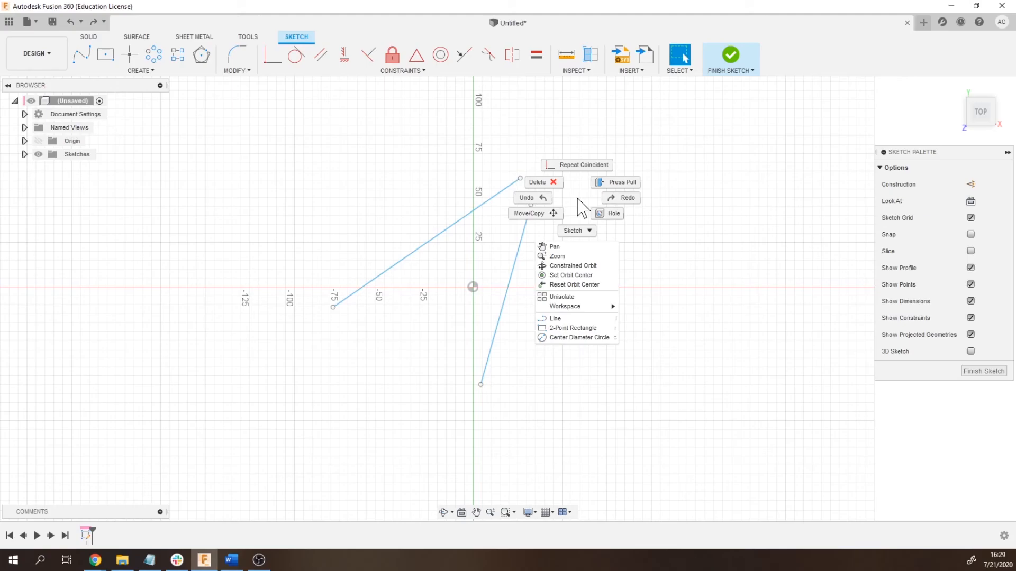
pyautogui.click(650, 246)
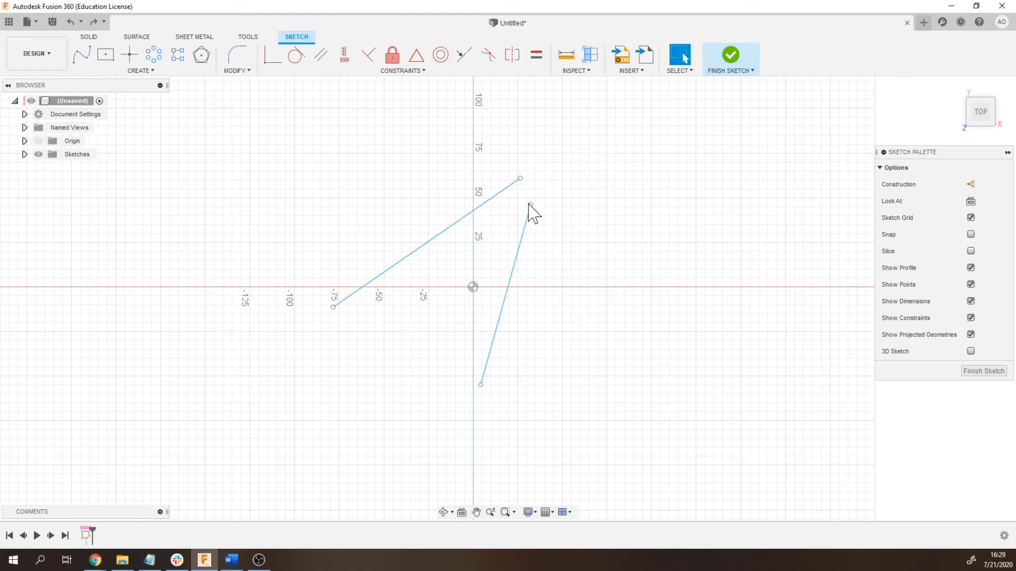
# Reposition the two lines farther apart, placing the longer line's upper endpoint at about (67, 70) mm
pyautogui.moveTo(398, 262); pyautogui.dragTo(461, 256)
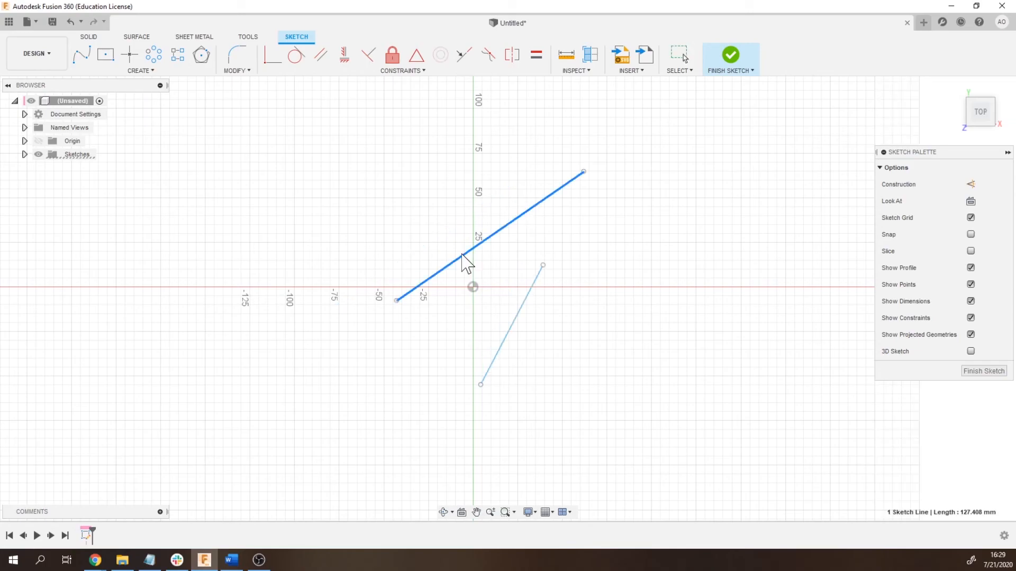
pyautogui.hotkey('ctrl', 'z')
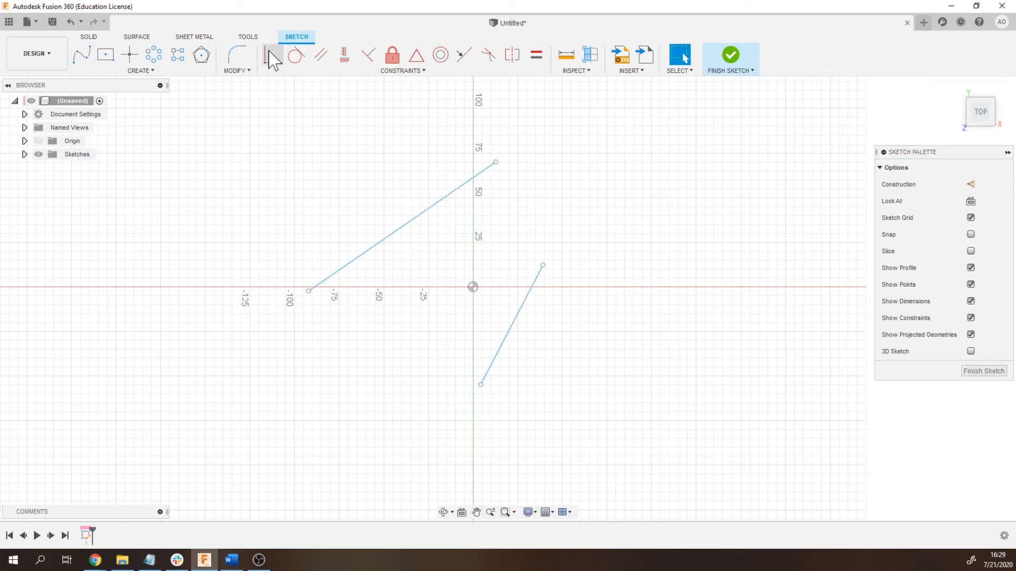
pyautogui.click(273, 59)
pyautogui.click(496, 162)
pyautogui.click(545, 271)
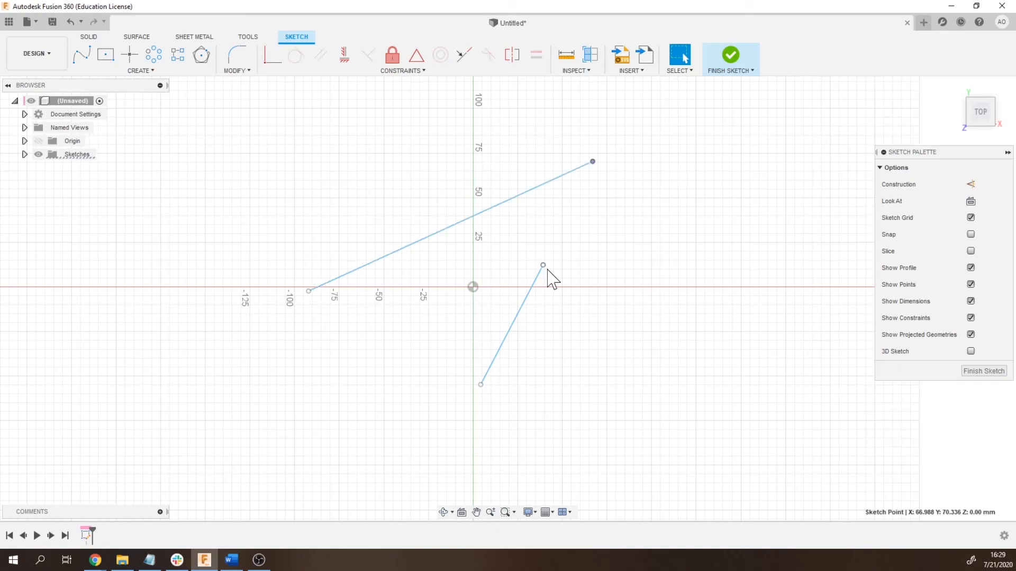
# Apply a Coincident constraint between the longer line's upper endpoint and the shorter line's upper endpoint, and undo it
pyautogui.keyDown('ctrl'); pyautogui.click(544, 266); pyautogui.keyUp('ctrl')
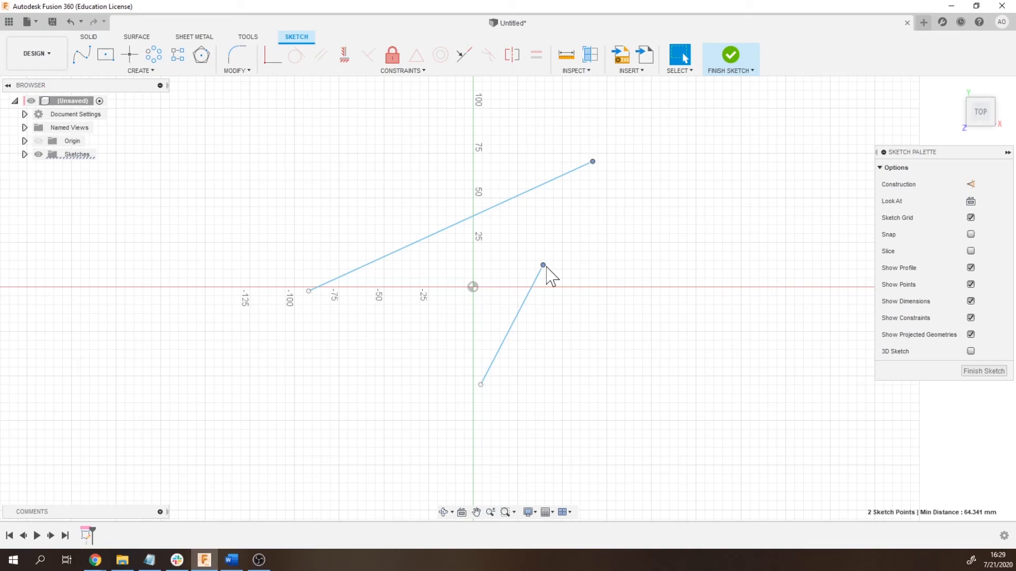
pyautogui.click(272, 56)
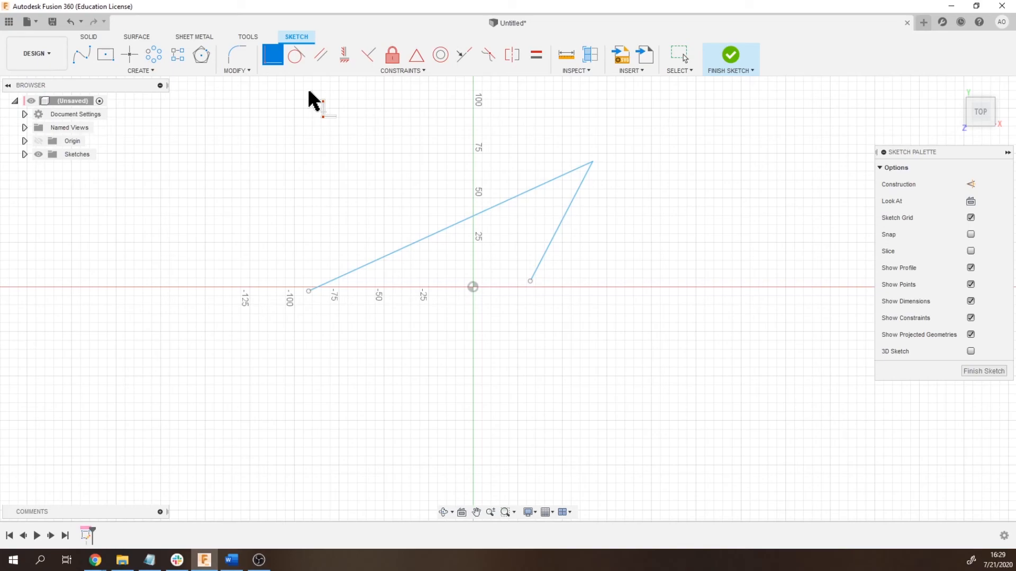
pyautogui.moveTo(592, 161)
pyautogui.mouseDown()
pyautogui.moveTo(553, 174)
pyautogui.moveTo(545, 271)
pyautogui.mouseUp()
pyautogui.hotkey('ctrl', 'z')
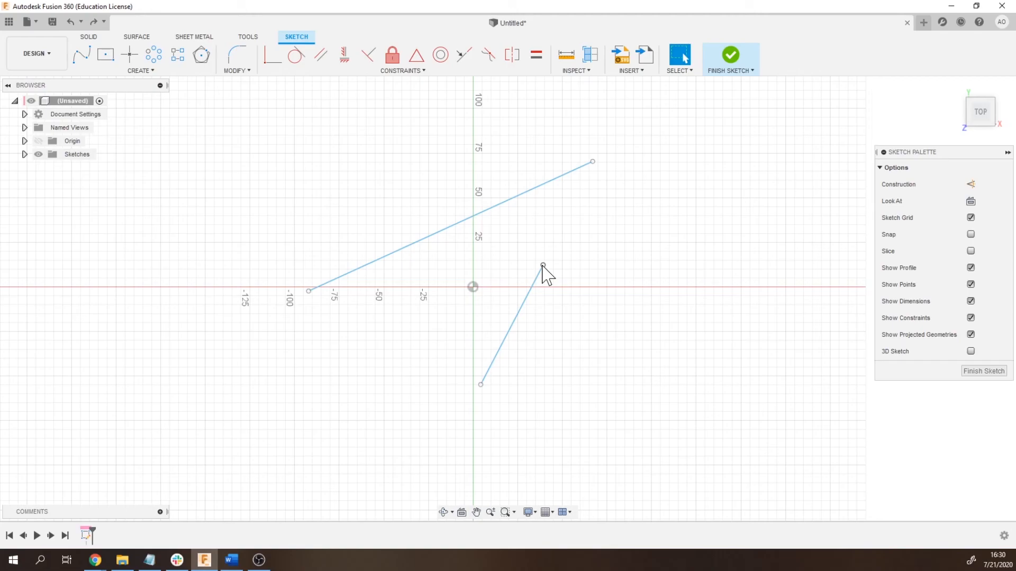
# Constrain the longer line's upper endpoint onto the body of the other line, and sketch a separate line about 31 mm long beside the circle and arc
pyautogui.hotkey('ctrl', 'z')
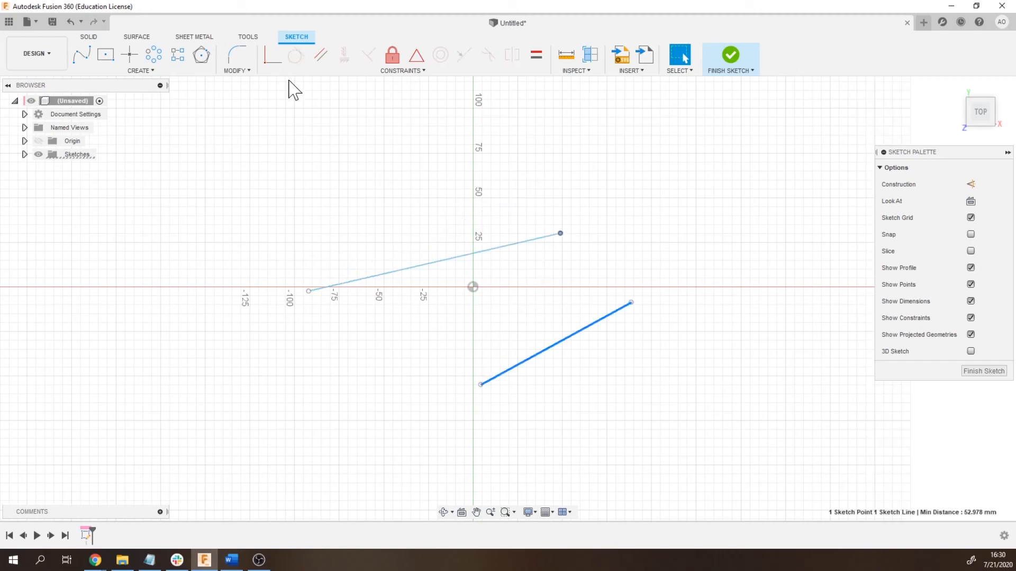
pyautogui.click(273, 55)
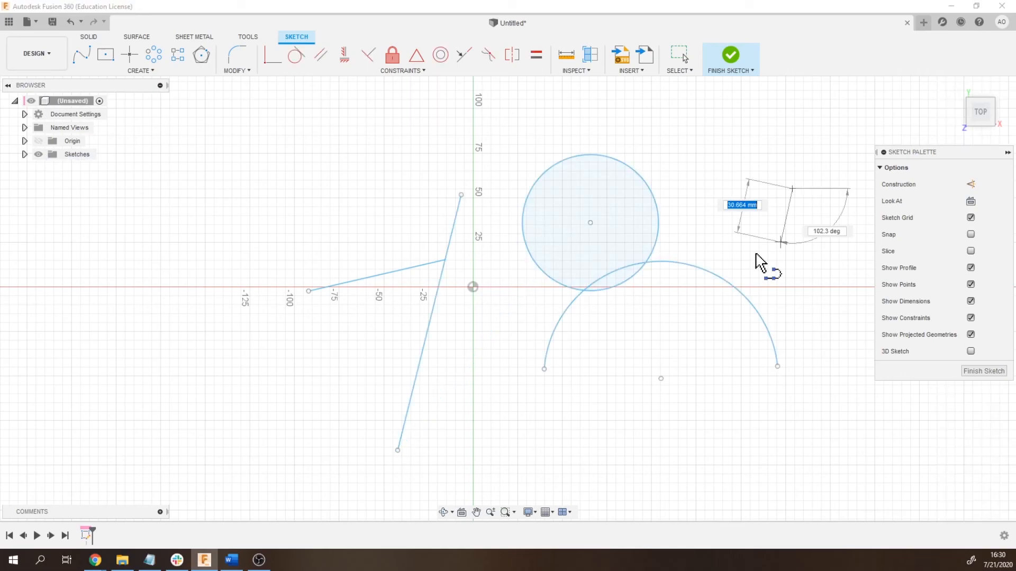
pyautogui.press('Return')
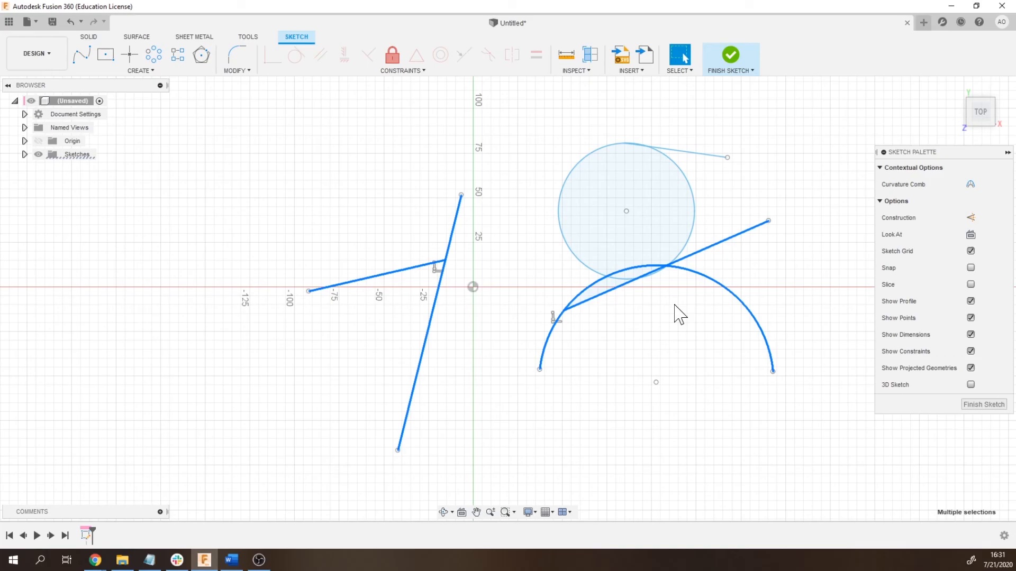
# Delete the two joined lines, the arc and the line attached to it, and centre the remaining circle on the origin
pyautogui.press('Delete')
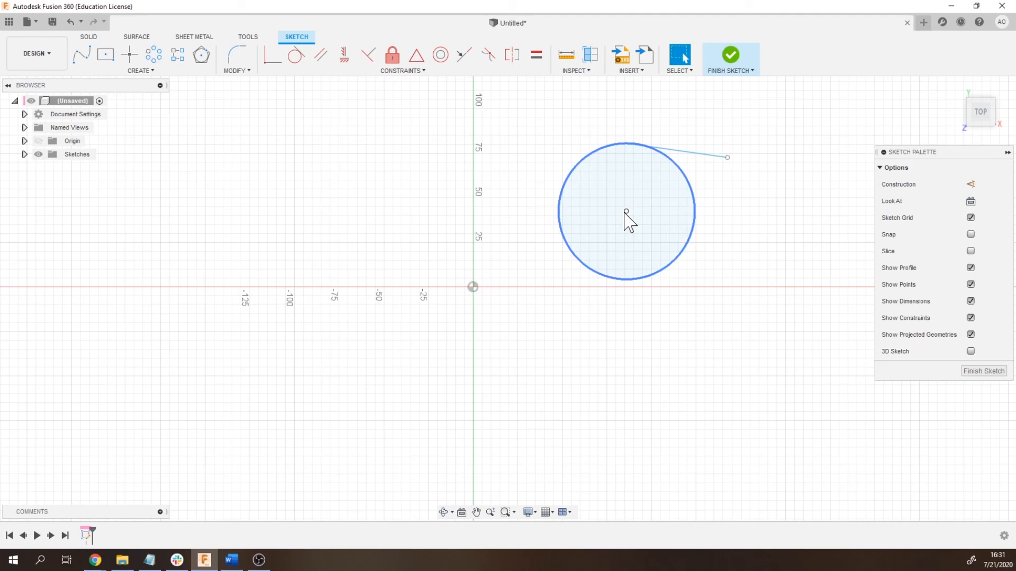
pyautogui.hotkey('ctrl', 'z')
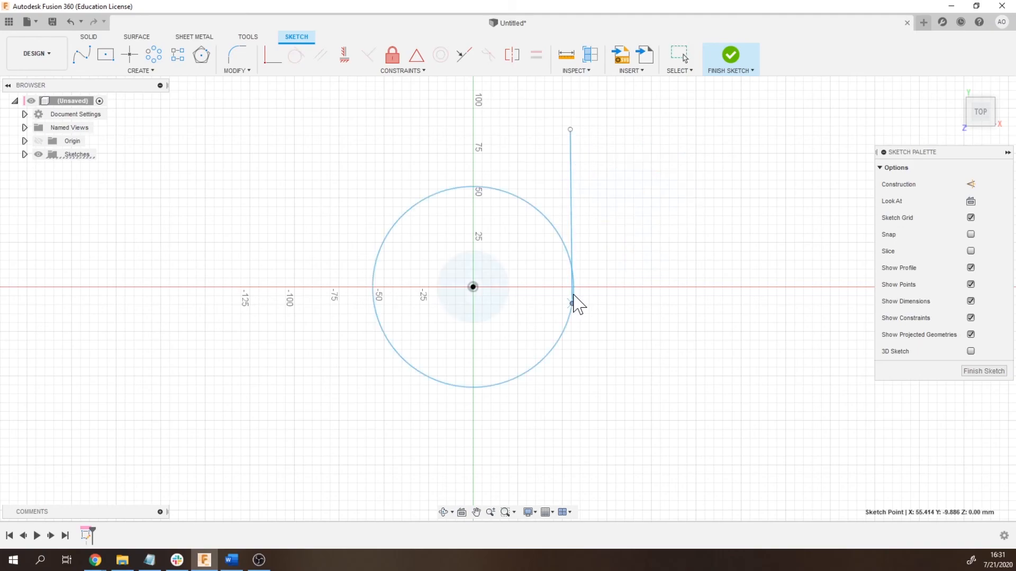
# Reposition the tangent line's contact point to about (54, 0) mm and move the line around to test its coincidence and tangency with the circle
pyautogui.moveTo(573, 294); pyautogui.dragTo(573, 290)
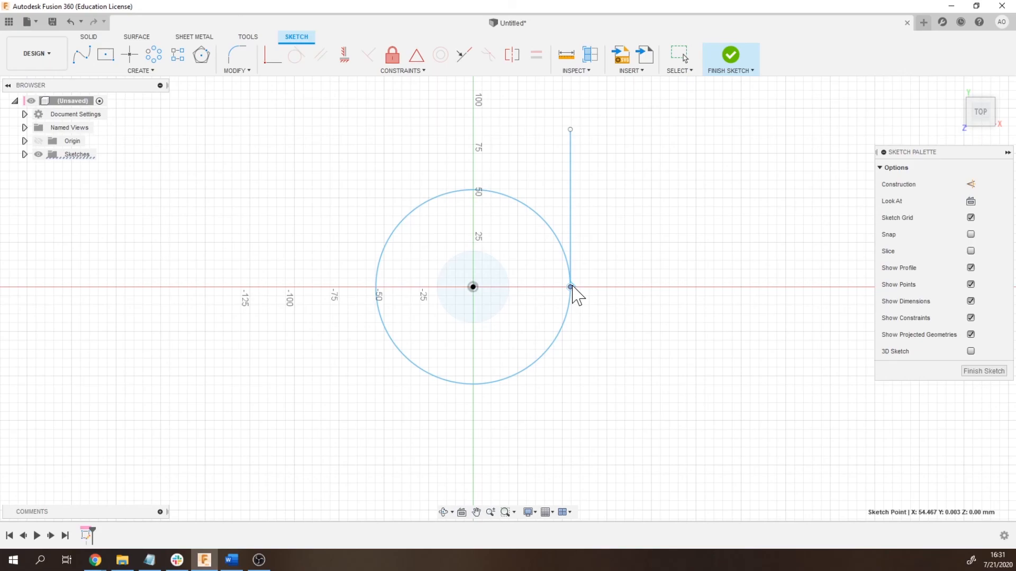
pyautogui.moveTo(570, 287); pyautogui.dragTo(683, 283)
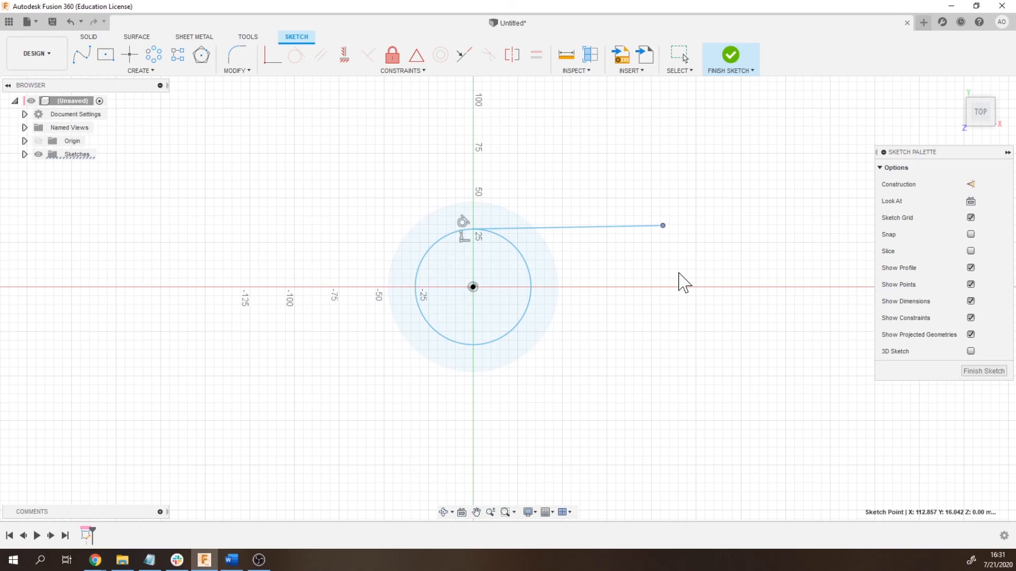
pyautogui.moveTo(682, 283); pyautogui.dragTo(648, 230)
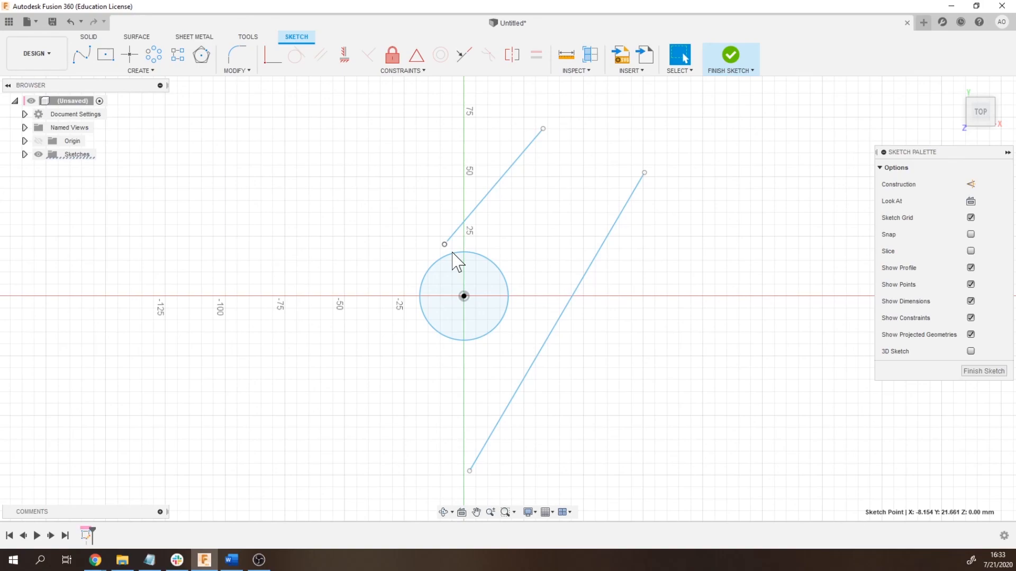
# Make the shorter line's lower endpoint coincident with the circle, and start a Coincident constraint from the longer line's lower endpoint
pyautogui.click(271, 55)
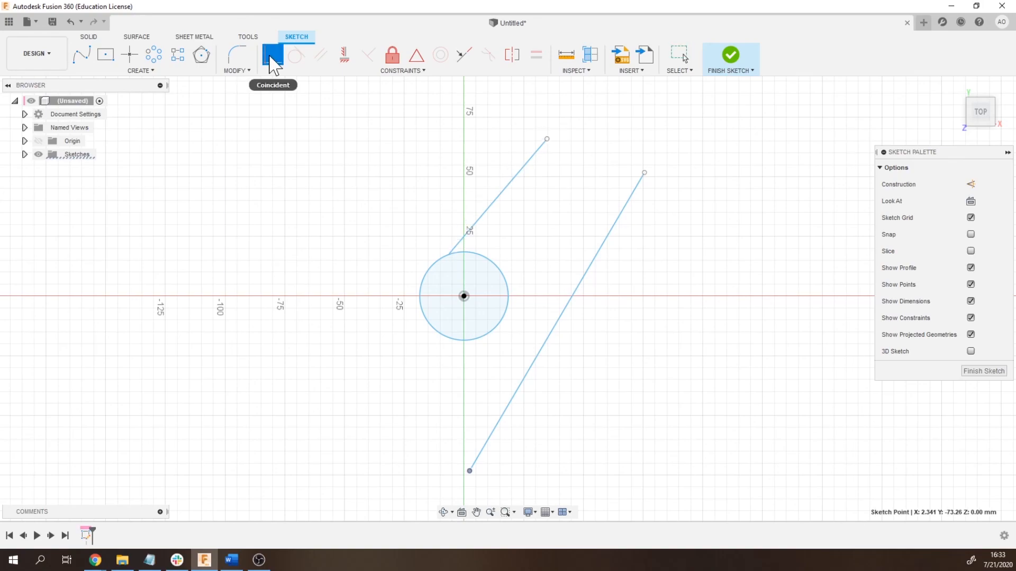